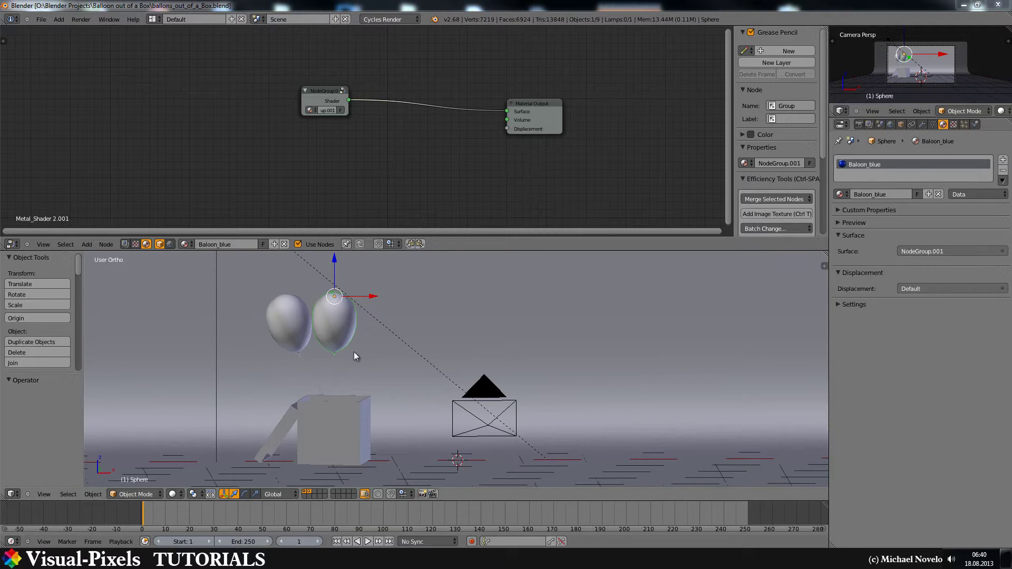
Duplicate the right balloon together with its string and place the copy about 0.77 units along X
{"action": "middle_click_drag", "start_coordinate": [316, 309], "coordinate": [338, 333]}
{"action": "right_click", "coordinate": [337, 360]}
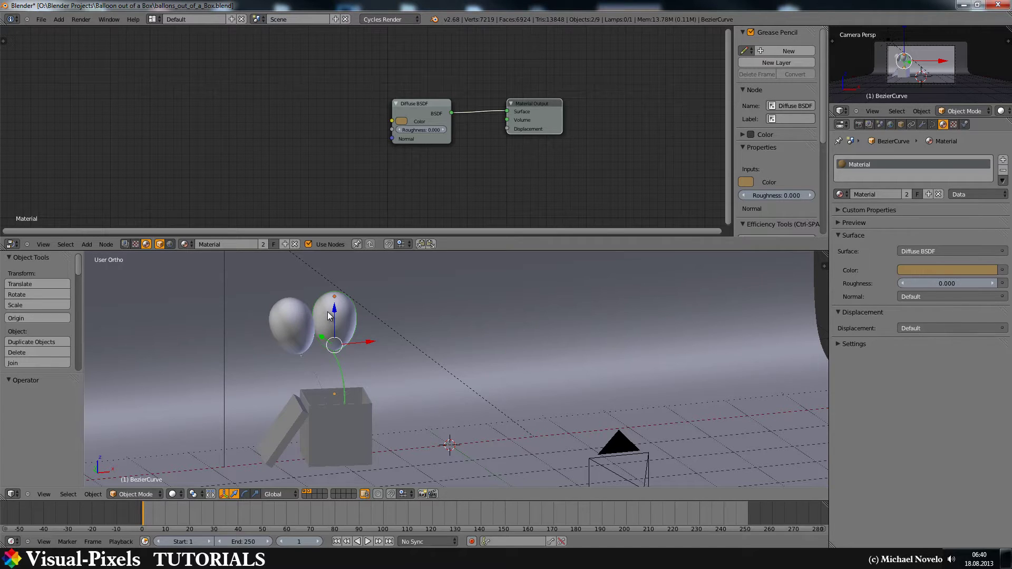
{"action": "key", "text": "shift+d"}
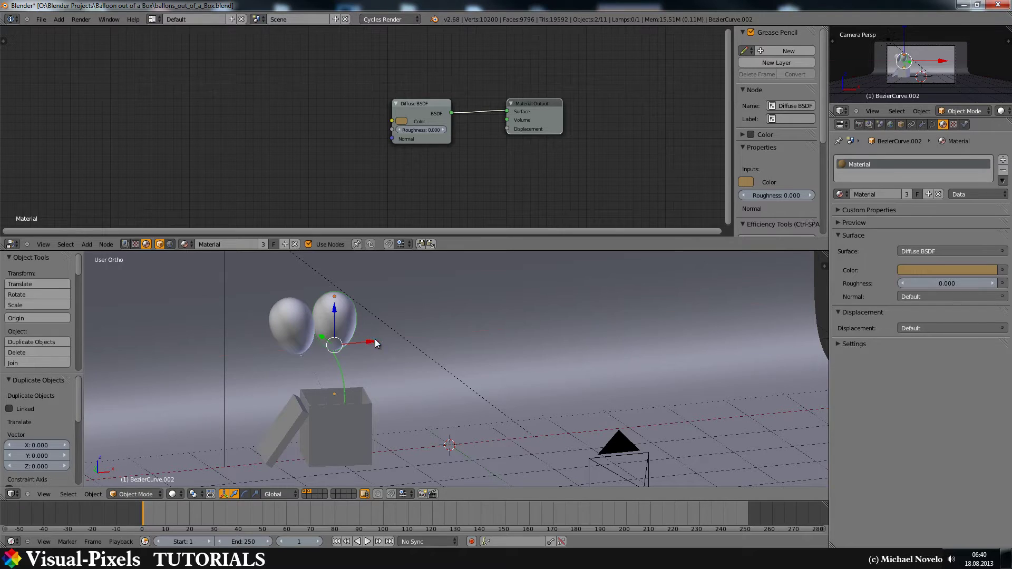
{"action": "left_click", "coordinate": [411, 341]}
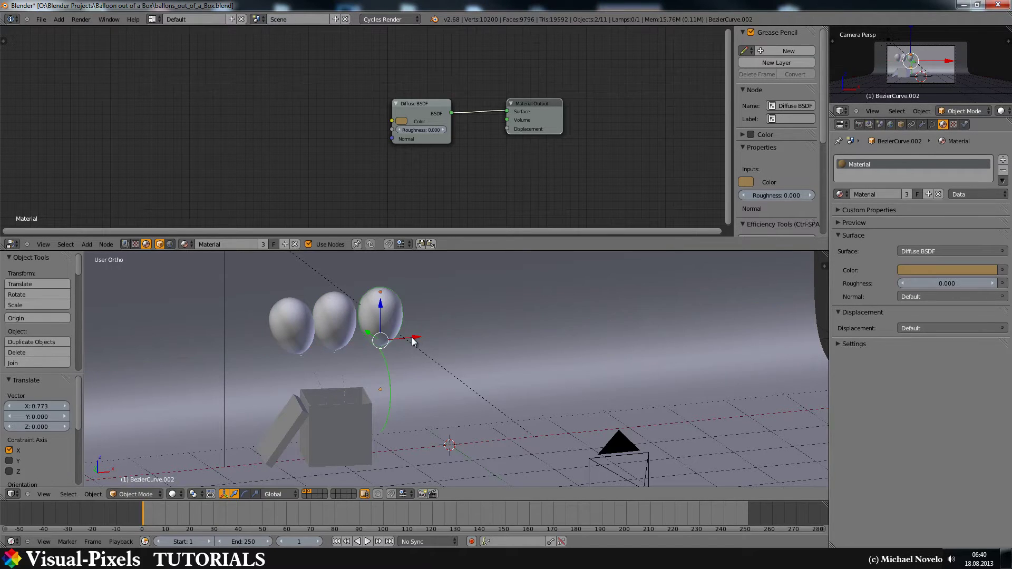
In front view, rotate the new balloon and string about 29° and move them so the string runs into the box
{"action": "key", "text": "KP_3"}
{"action": "key", "text": "KP_1"}
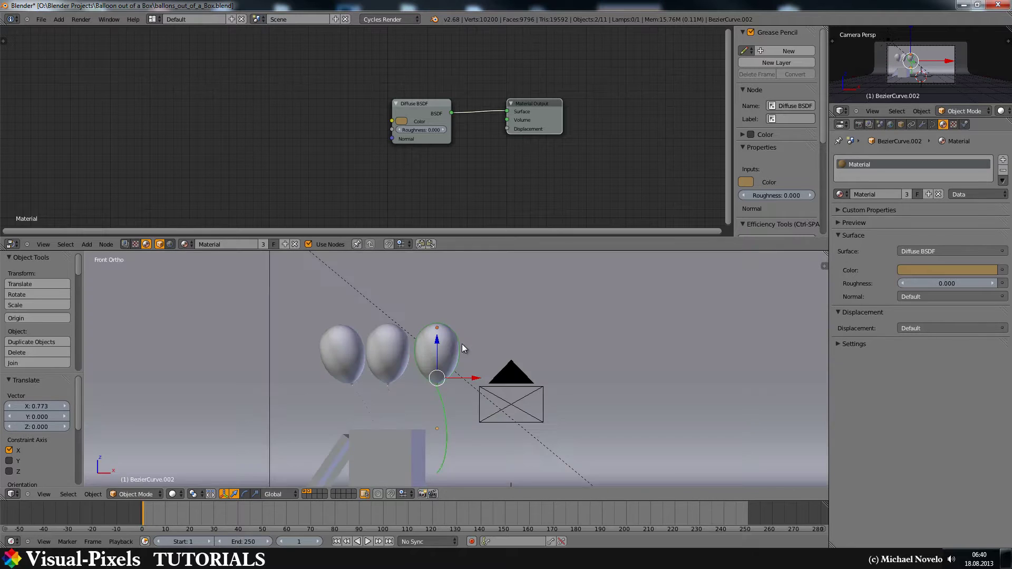
{"action": "key", "text": "r"}
{"action": "left_click", "coordinate": [466, 366]}
{"action": "key", "text": "g"}
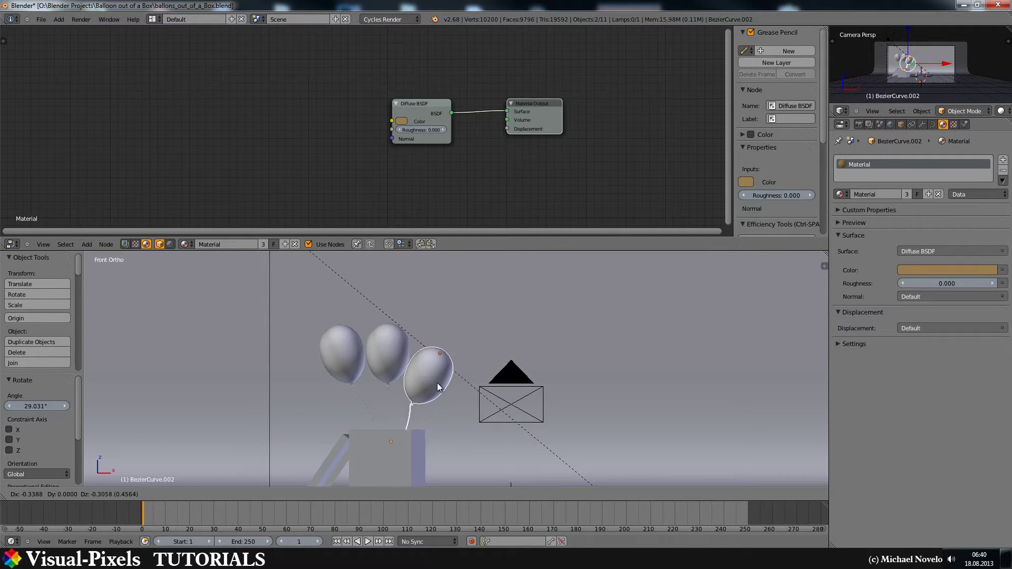
{"action": "left_click", "coordinate": [440, 380]}
{"action": "mouse_move", "coordinate": [473, 332]}
{"action": "middle_mouse_down"}
{"action": "mouse_move", "coordinate": [477, 372]}
{"action": "mouse_move", "coordinate": [476, 334]}
{"action": "middle_mouse_up"}
Make the new balloon's material a single-user copy and rename it Baloon_orange
{"action": "right_click", "coordinate": [431, 388]}
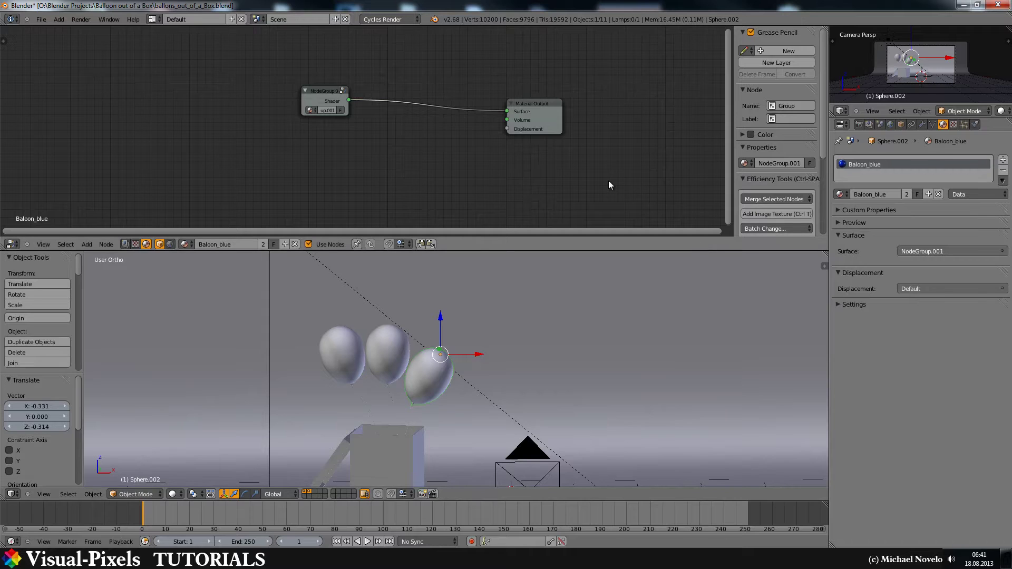
{"action": "left_click", "coordinate": [907, 195]}
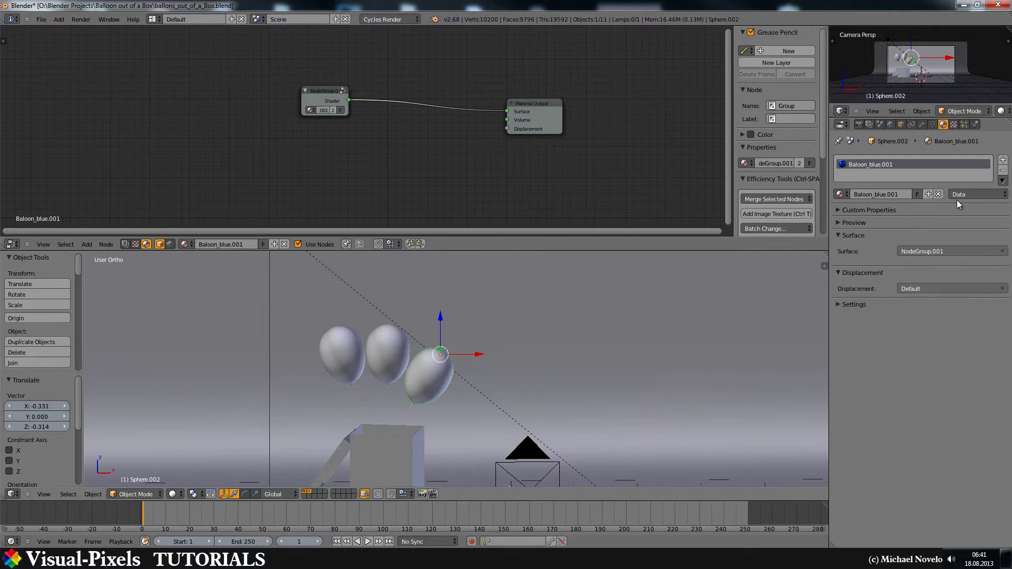
{"action": "left_click", "coordinate": [874, 194]}
{"action": "left_click_drag", "start_coordinate": [878, 194], "coordinate": [907, 194]}
{"action": "type", "text": "orange"}
{"action": "key", "text": "Return"}
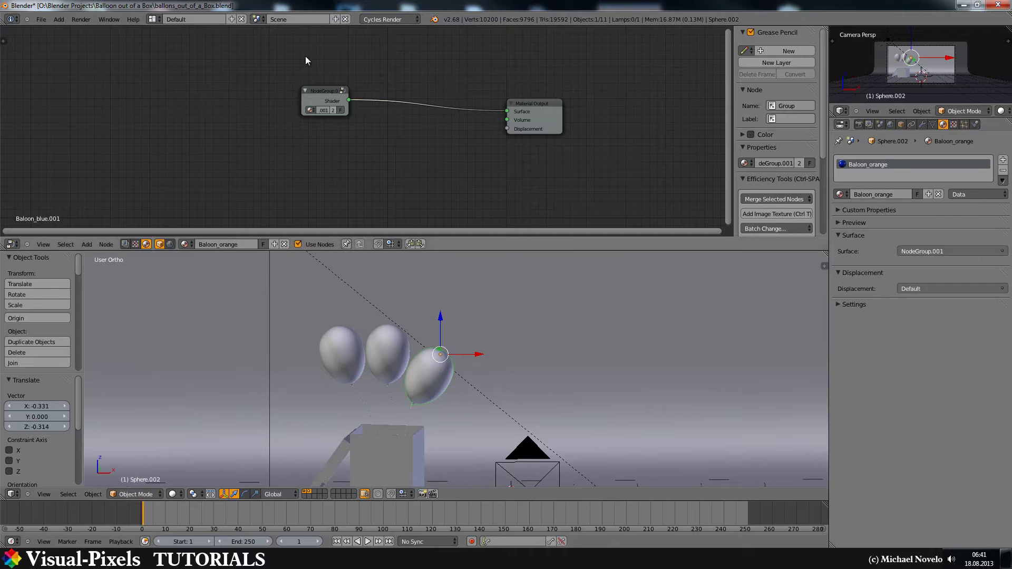
Open the shader node group for editing and set the upper Glossy BSDF color to a bright orange
{"action": "left_click", "coordinate": [316, 93]}
{"action": "key", "text": "Tab"}
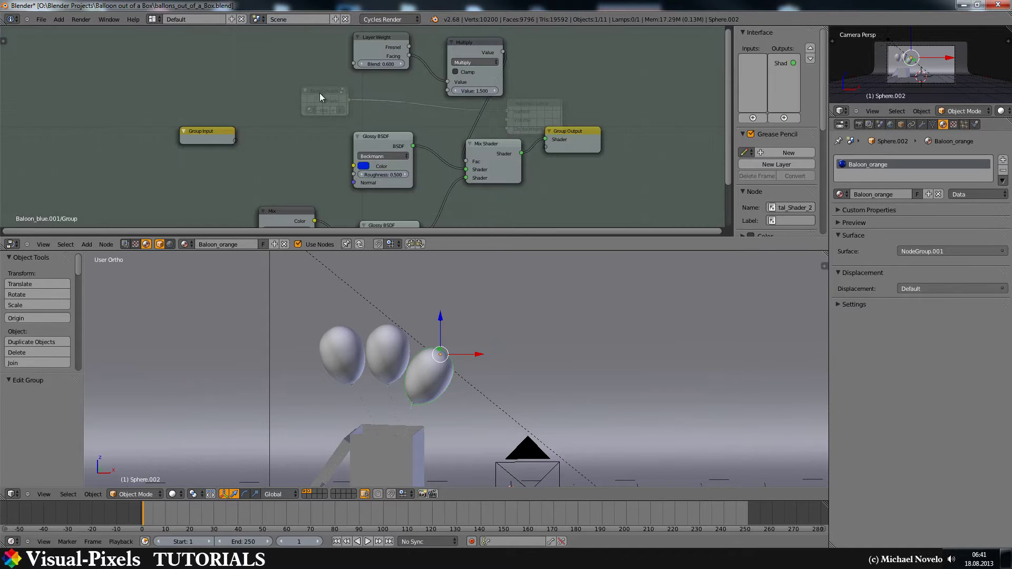
{"action": "middle_click_drag", "start_coordinate": [441, 121], "coordinate": [435, 80]}
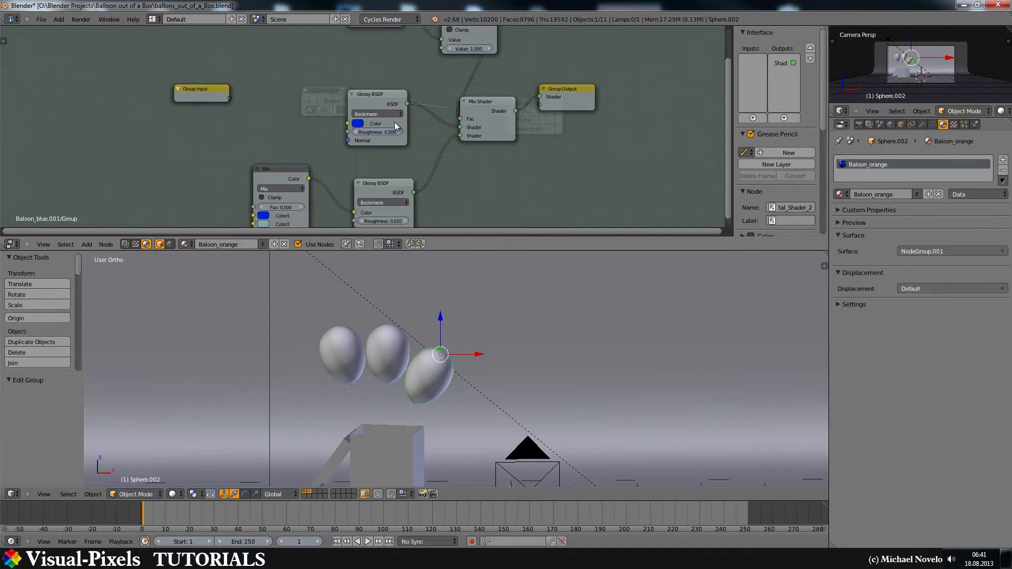
{"action": "left_click", "coordinate": [358, 124]}
{"action": "left_click", "coordinate": [371, 186]}
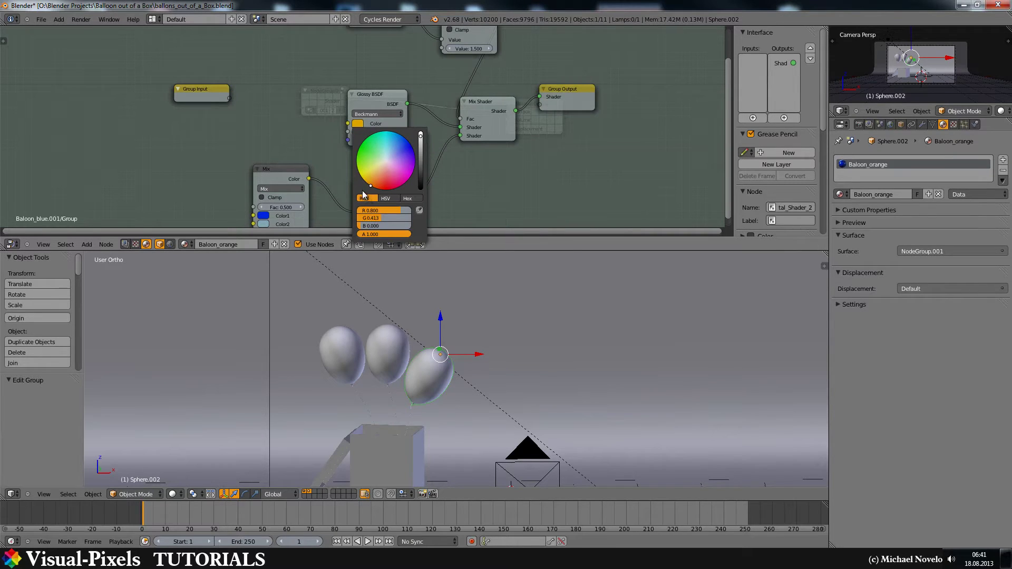
{"action": "left_click", "coordinate": [421, 135]}
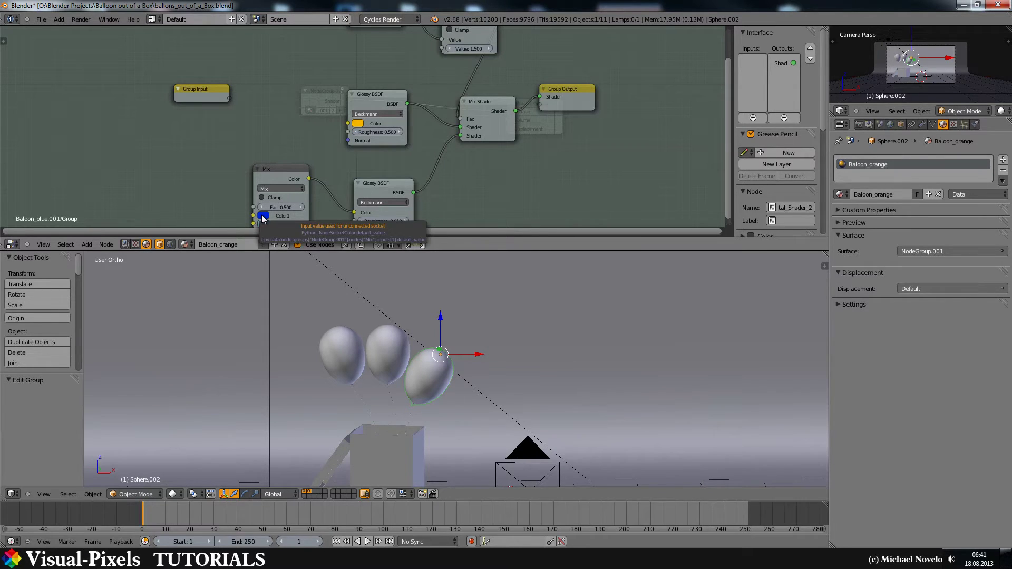
Copy the orange to the Mix node's Color1 and set its Color2 to a pale cream at full brightness
{"action": "key", "text": "ctrl+v"}
{"action": "middle_click_drag", "start_coordinate": [263, 220], "coordinate": [273, 189]}
{"action": "left_click", "coordinate": [269, 196]}
{"action": "left_click_drag", "start_coordinate": [295, 126], "coordinate": [290, 120]}
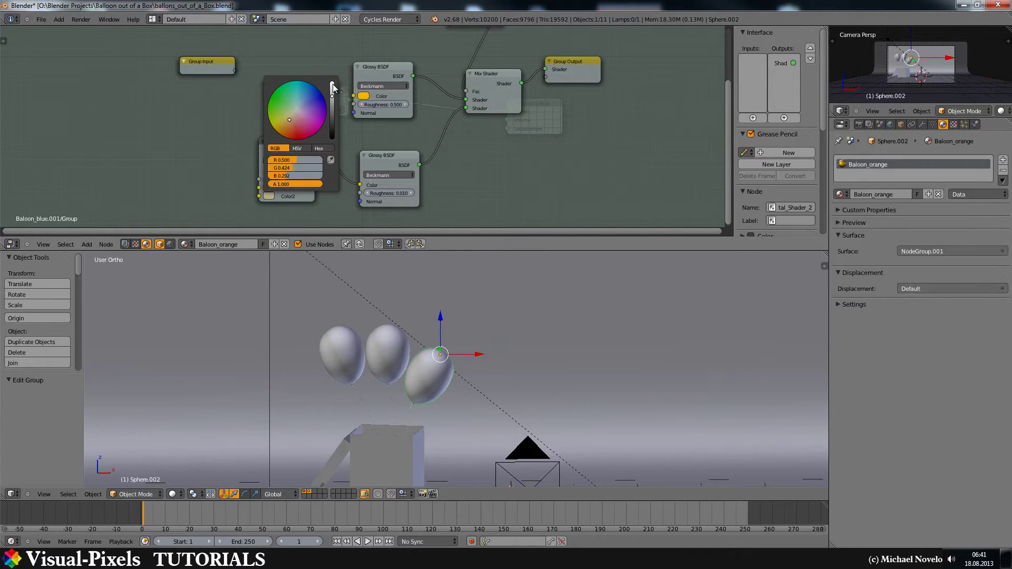
{"action": "left_click_drag", "start_coordinate": [333, 84], "coordinate": [335, 61]}
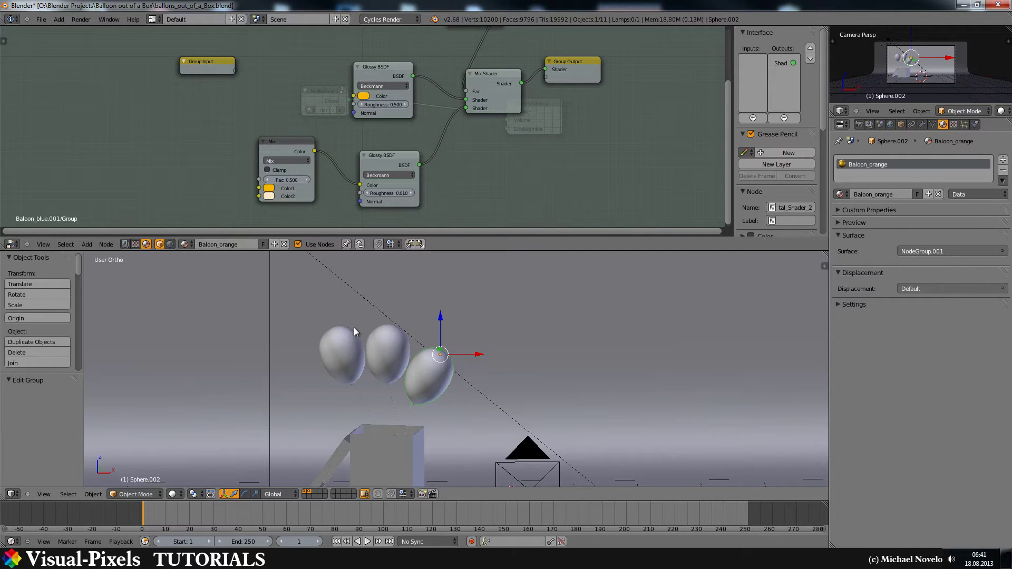
Render the scene to check the orange balloon
{"action": "key", "text": "Tab"}
{"action": "key", "text": "Tab"}
{"action": "key", "text": "F12"}
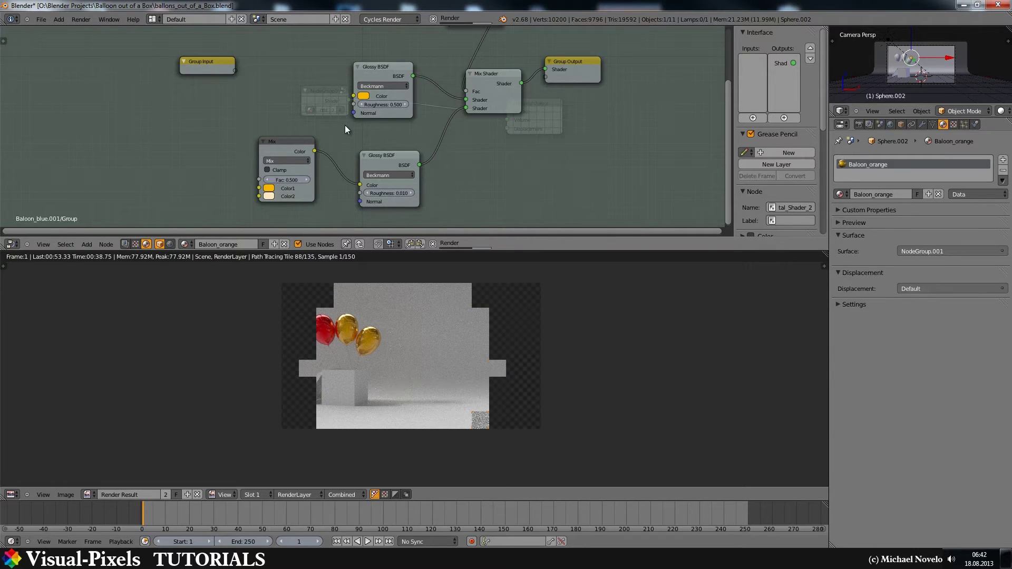
Expose the upper Glossy BSDF color and the Mix node's Color1 and Color2 as node group inputs
{"action": "key", "text": "Tab"}
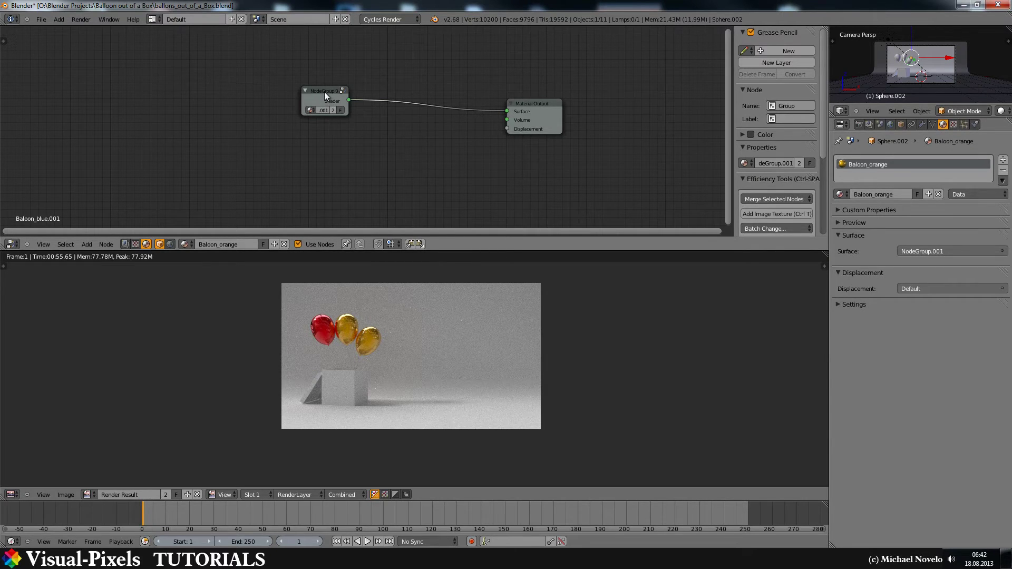
{"action": "key", "text": "Tab"}
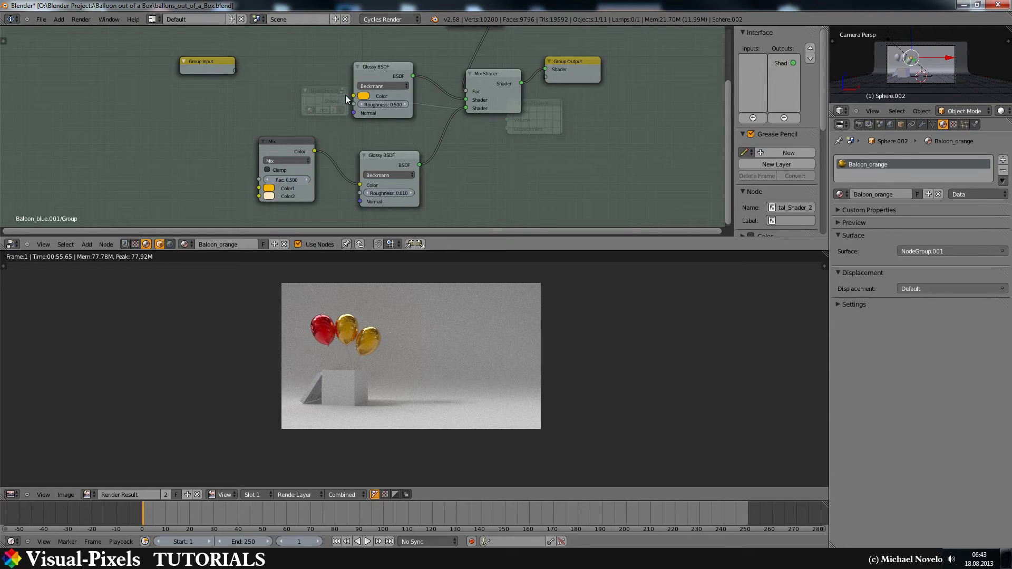
{"action": "left_click_drag", "start_coordinate": [353, 95], "coordinate": [236, 70]}
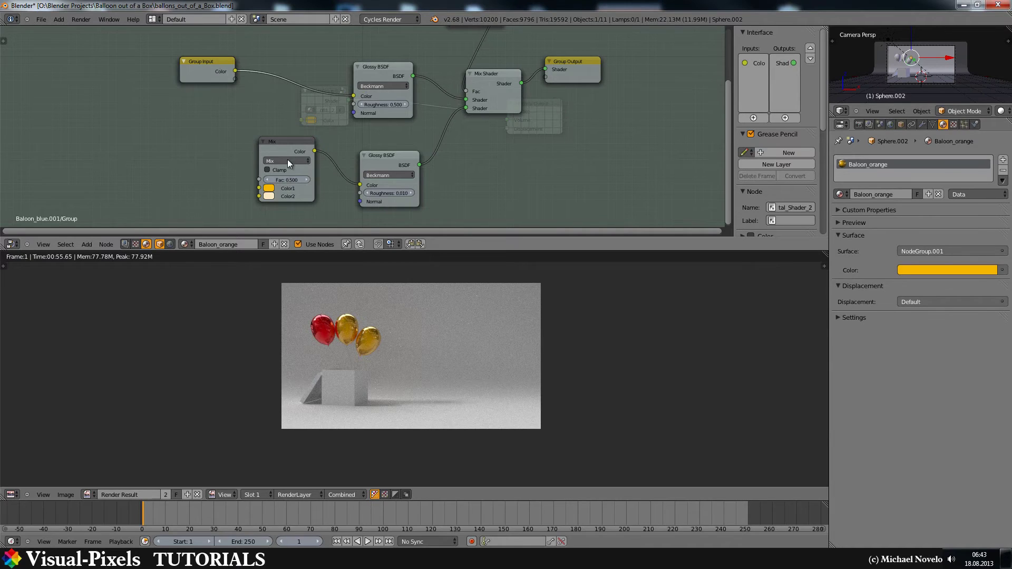
{"action": "left_click_drag", "start_coordinate": [259, 189], "coordinate": [235, 78]}
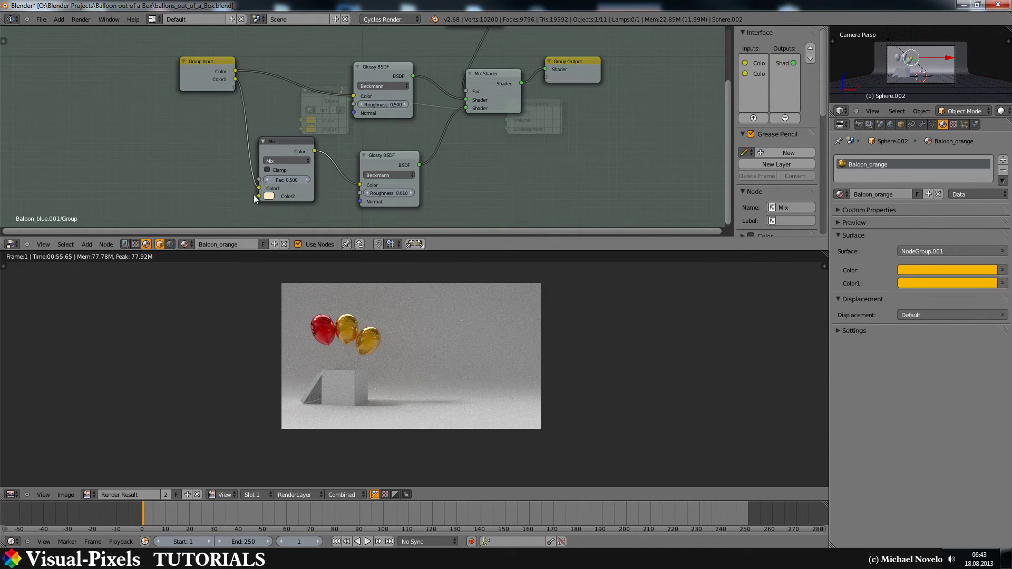
{"action": "left_click_drag", "start_coordinate": [259, 197], "coordinate": [231, 86]}
{"action": "key", "text": "Tab"}
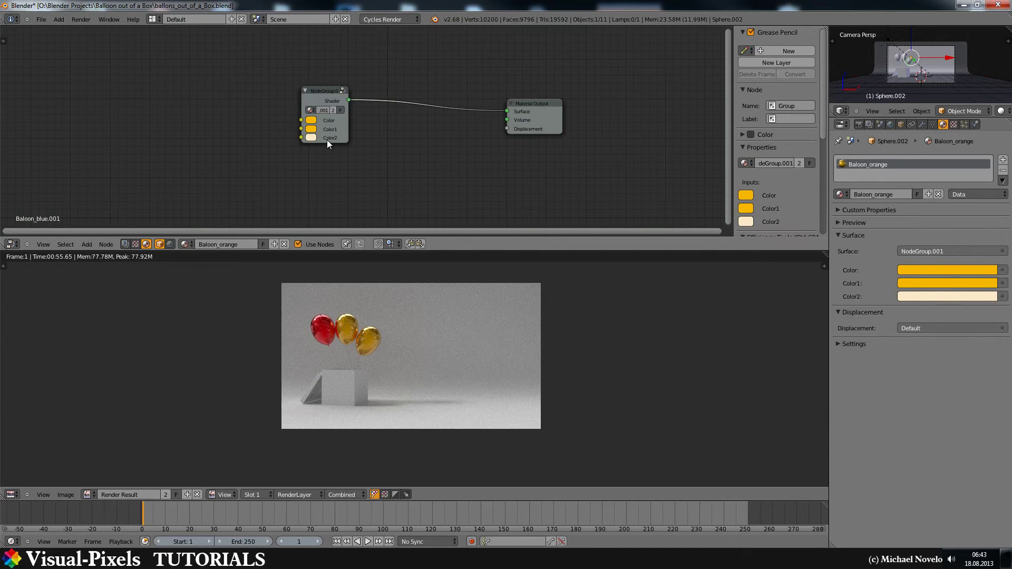
{"action": "left_click", "coordinate": [311, 121]}
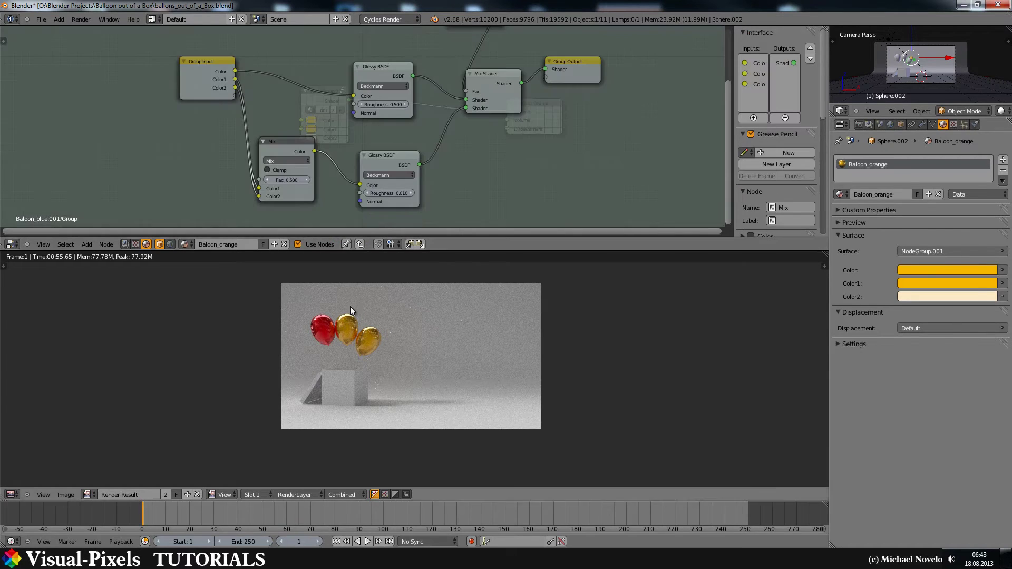
Return to the 3D view, select the middle balloon and set its node group's Color input to pure blue with green at 0
{"action": "key", "text": "shift+F5"}
{"action": "right_click", "coordinate": [390, 345]}
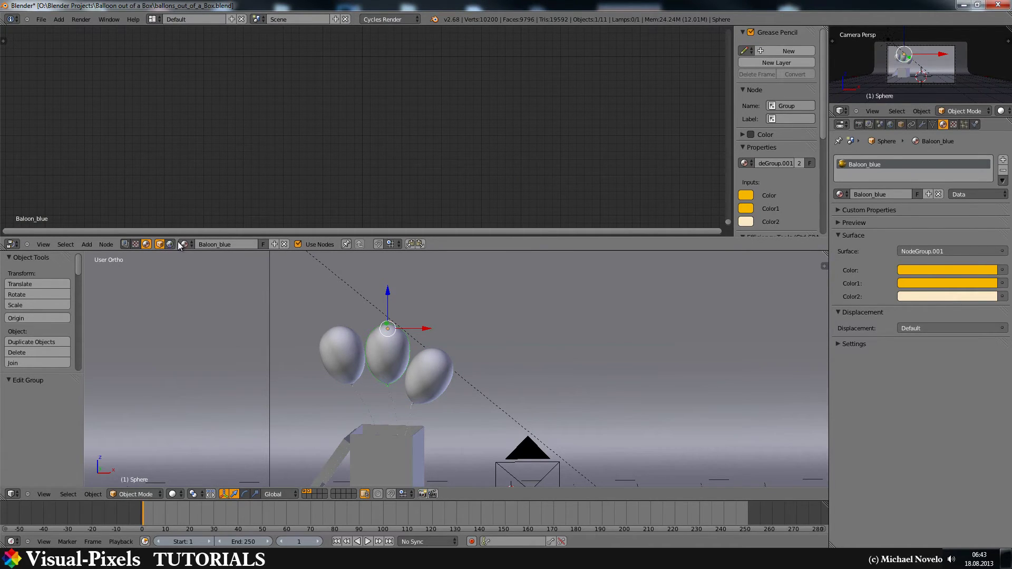
{"action": "key", "text": "Home"}
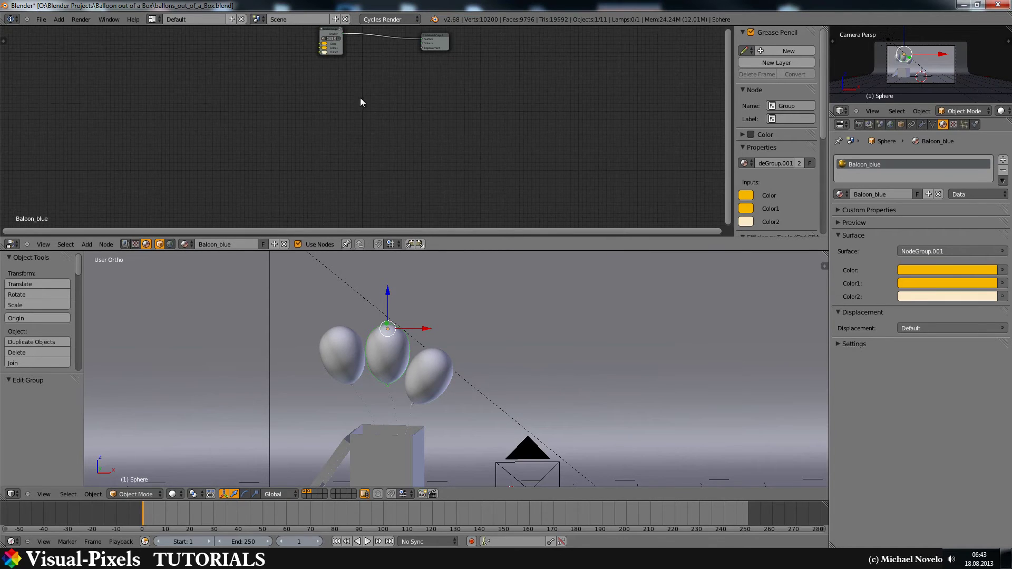
{"action": "scroll", "coordinate": [324, 118], "scroll_direction": "up", "scroll_amount": 4}
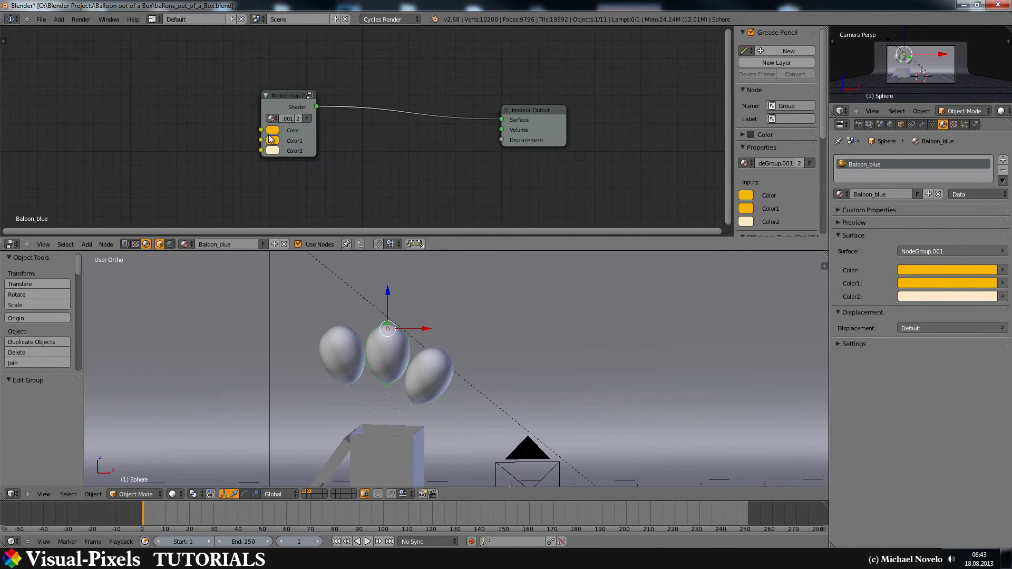
{"action": "left_click", "coordinate": [272, 130]}
{"action": "left_click_drag", "start_coordinate": [309, 167], "coordinate": [334, 154]}
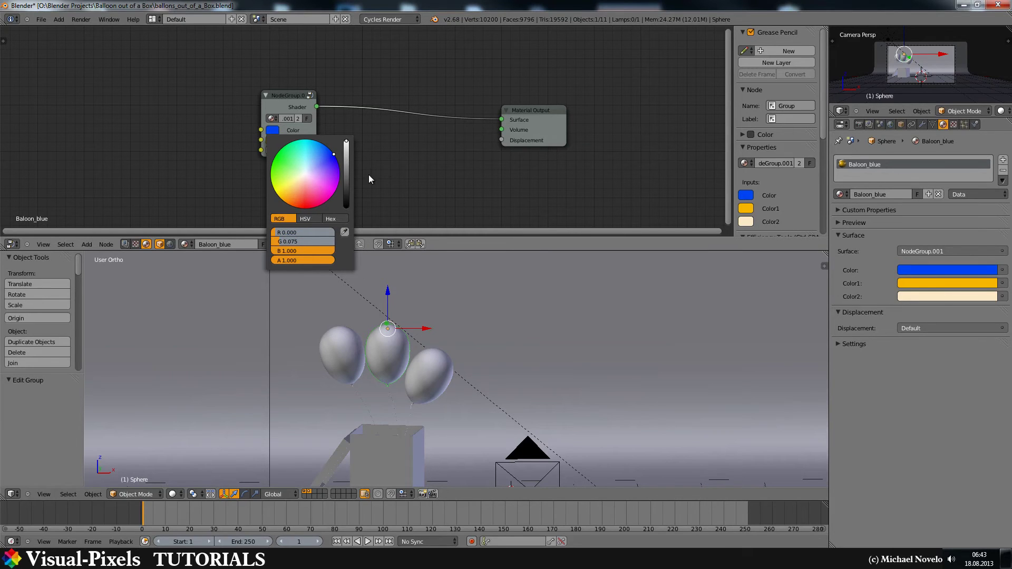
{"action": "left_click_drag", "start_coordinate": [298, 242], "coordinate": [260, 244]}
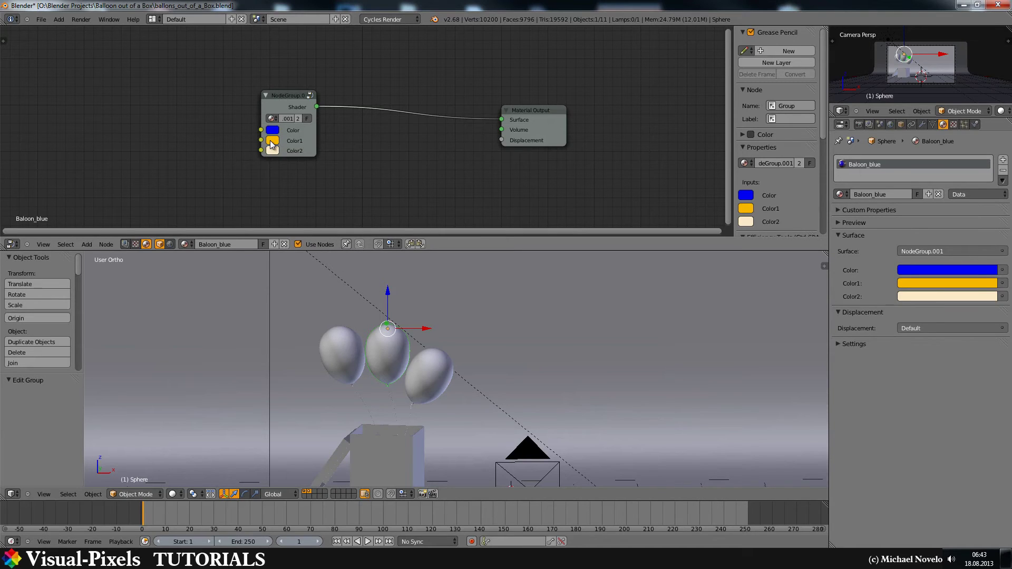
Complete the middle balloon's colors with the same blue for Color1 and light blue for Color2, and render the scene
{"action": "key", "text": "ctrl+v"}
{"action": "left_click", "coordinate": [272, 151]}
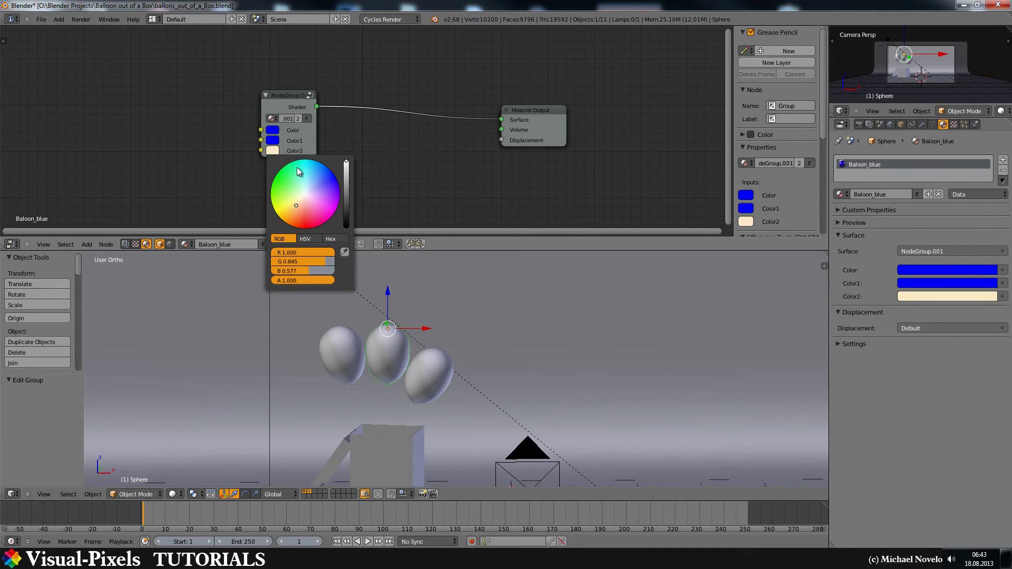
{"action": "left_click", "coordinate": [317, 190]}
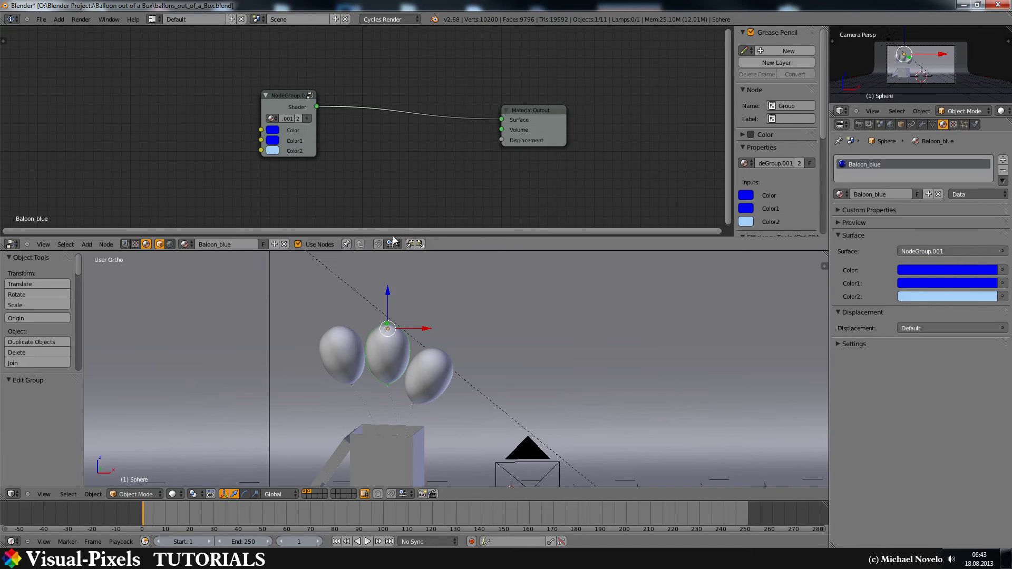
{"action": "key", "text": "F12"}
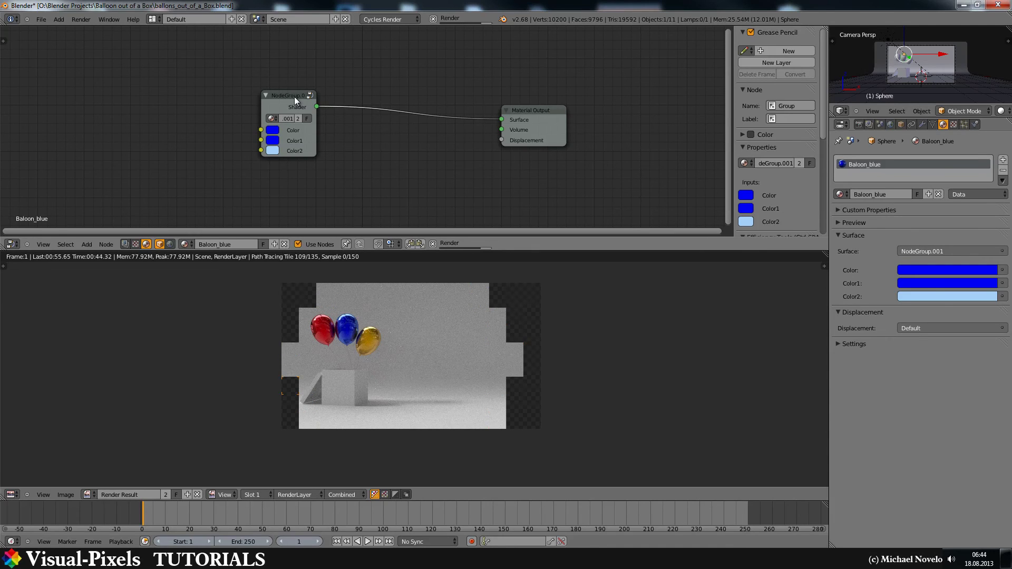
Open the Baloon_blue node group for editing and move the Group Input node farther from the Mix node
{"action": "key", "text": "Tab"}
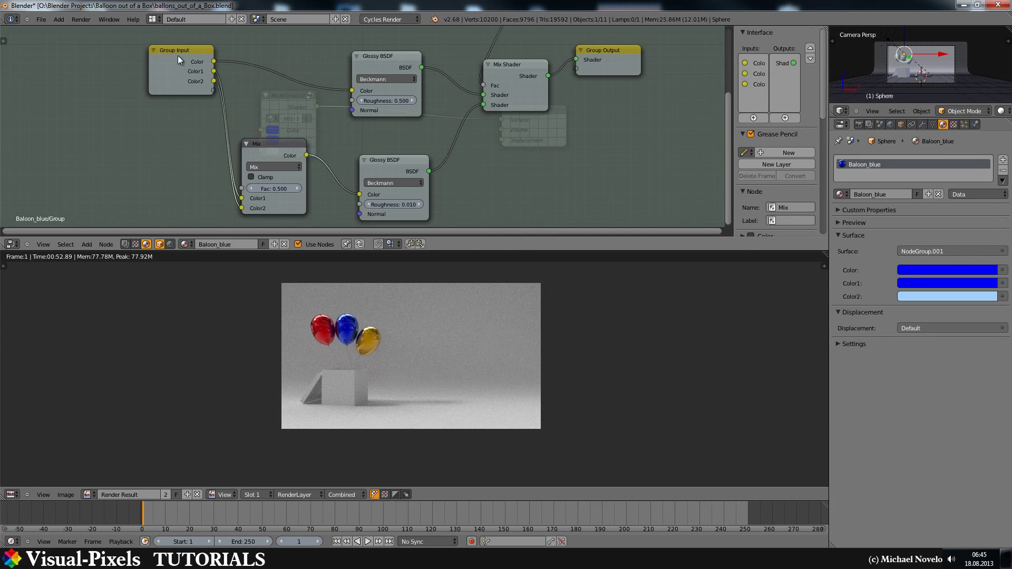
{"action": "left_click_drag", "start_coordinate": [157, 67], "coordinate": [131, 95]}
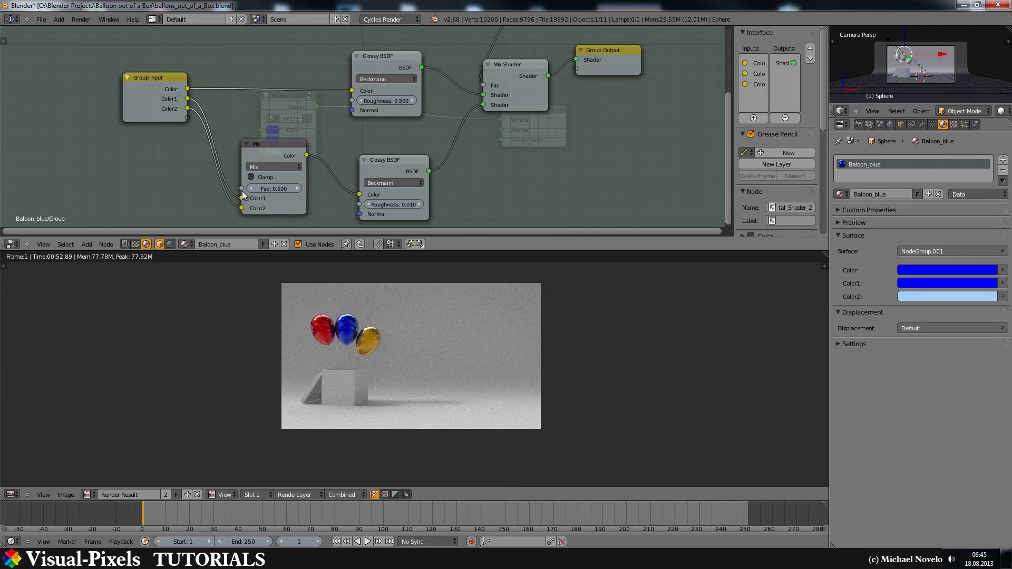